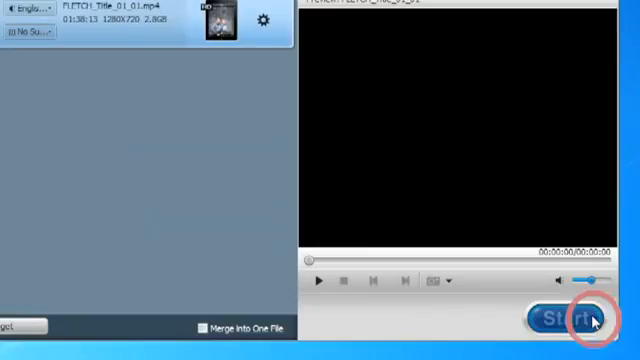
Begin converting the ripped FLETCH_Title_01_01.mp4 title.
{"action": "left_click", "coordinate": [594, 320]}
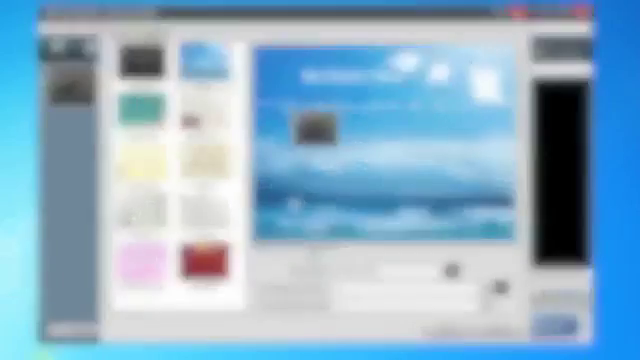
Preview the Education template, then settle on the Christmas template for the menu.
{"action": "left_click", "coordinate": [203, 112]}
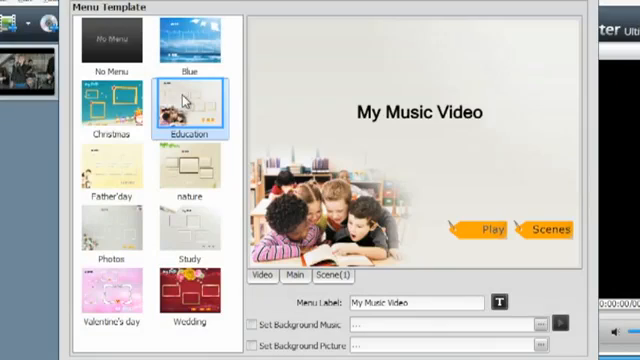
{"action": "left_click", "coordinate": [125, 103]}
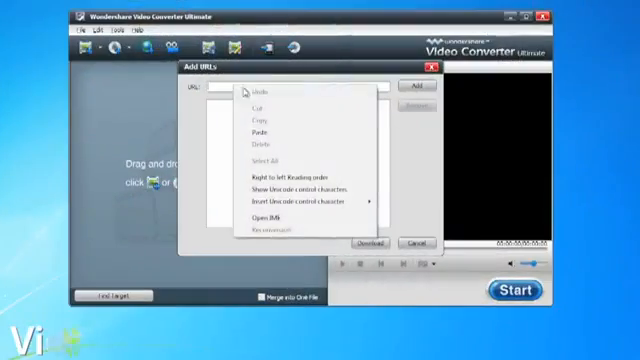
Paste the YouTube music video URL, add it, and download it as MP4.
{"action": "left_click", "coordinate": [269, 133]}
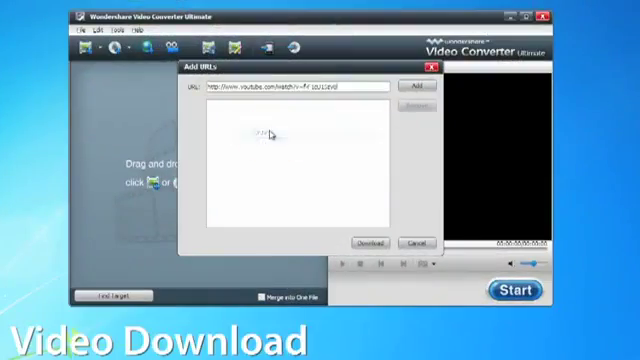
{"action": "left_click", "coordinate": [417, 88]}
{"action": "left_click", "coordinate": [368, 245]}
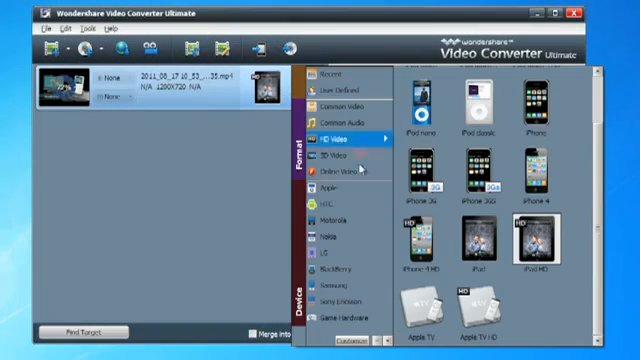
Choose the iPhone device format (640x480) and start the conversion.
{"action": "left_click", "coordinate": [557, 183]}
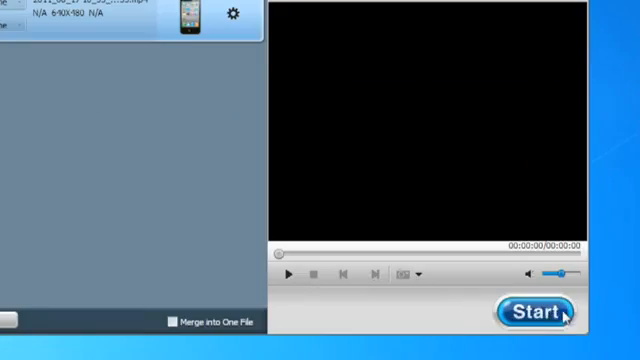